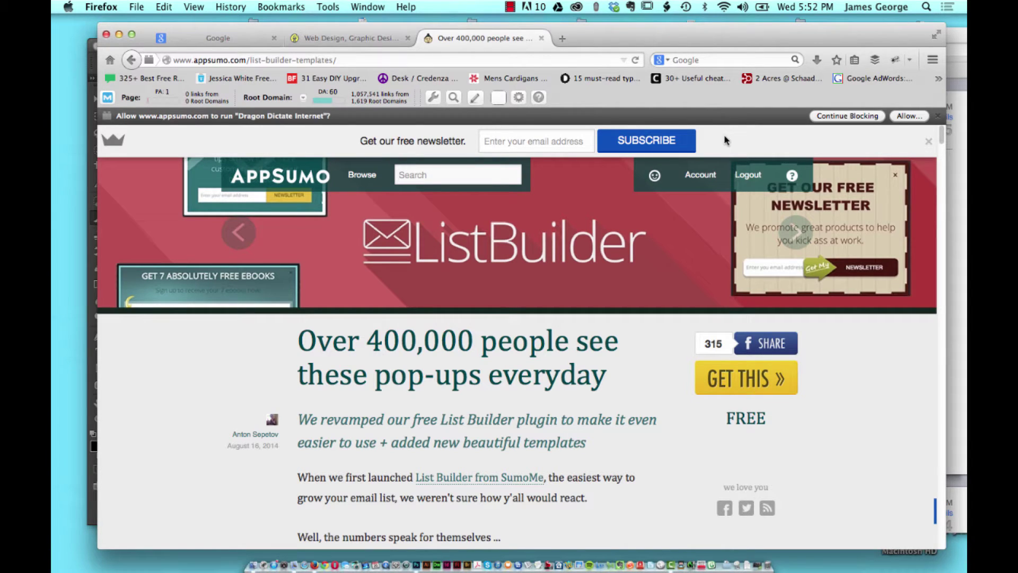
Leave the AppSumo article and show the Web Design Fanatic home page in its tab
mouse_move(512, 278)
mouse_move(375, 213)
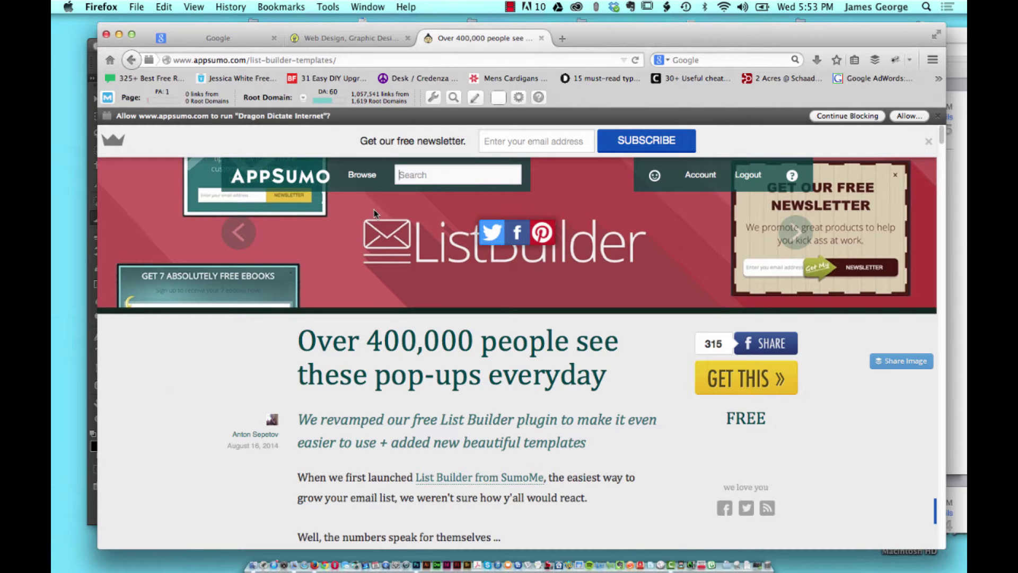
scroll(241, 357, down, 1)
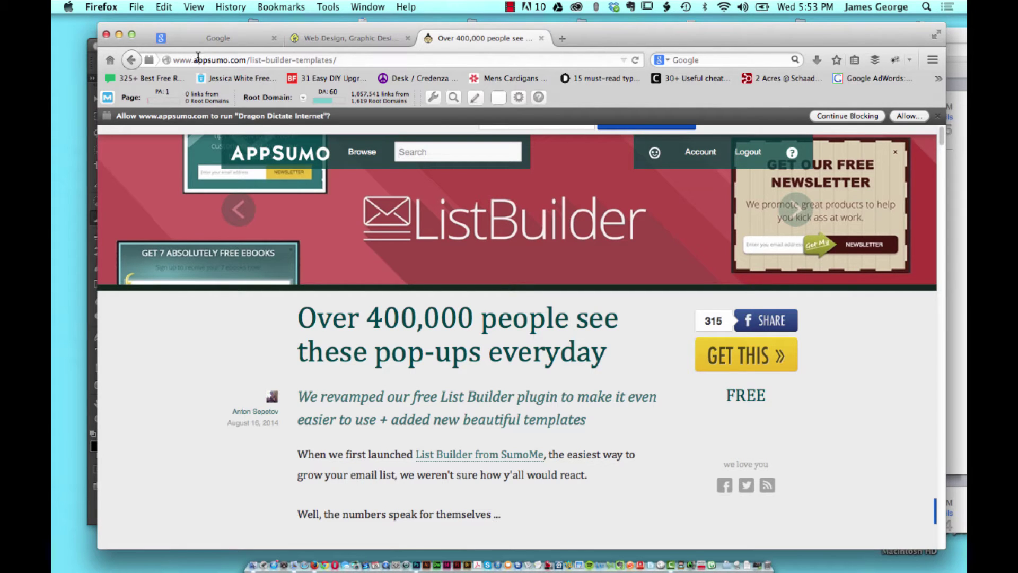
mouse_move(252, 257)
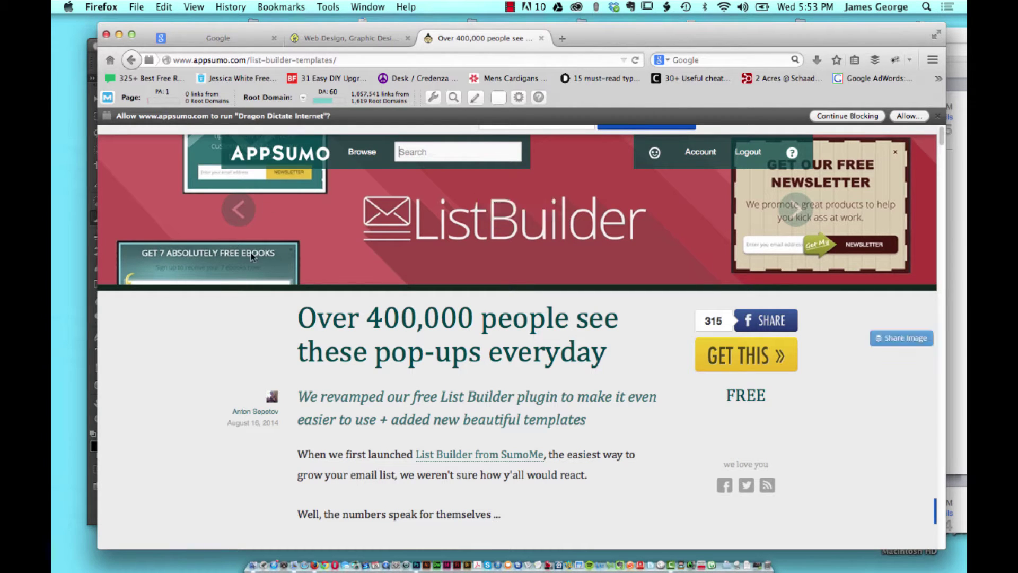
scroll(268, 325, down, 15)
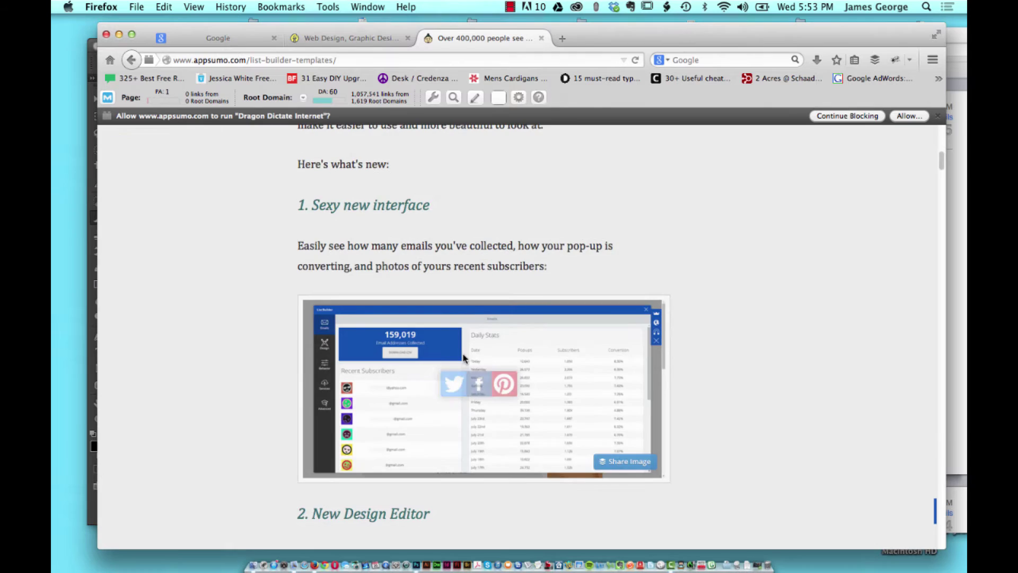
scroll(463, 358, up, 15)
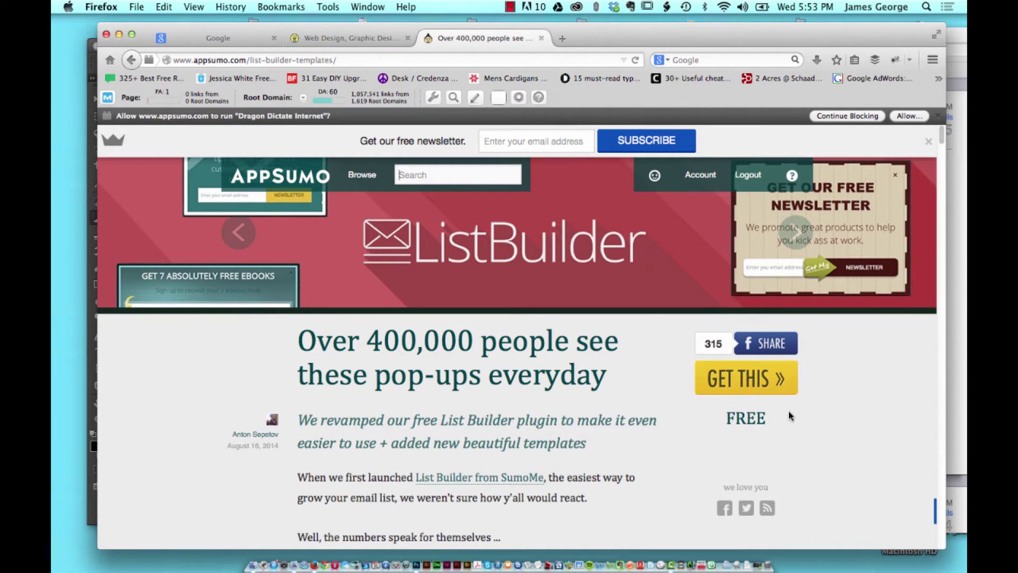
click(336, 40)
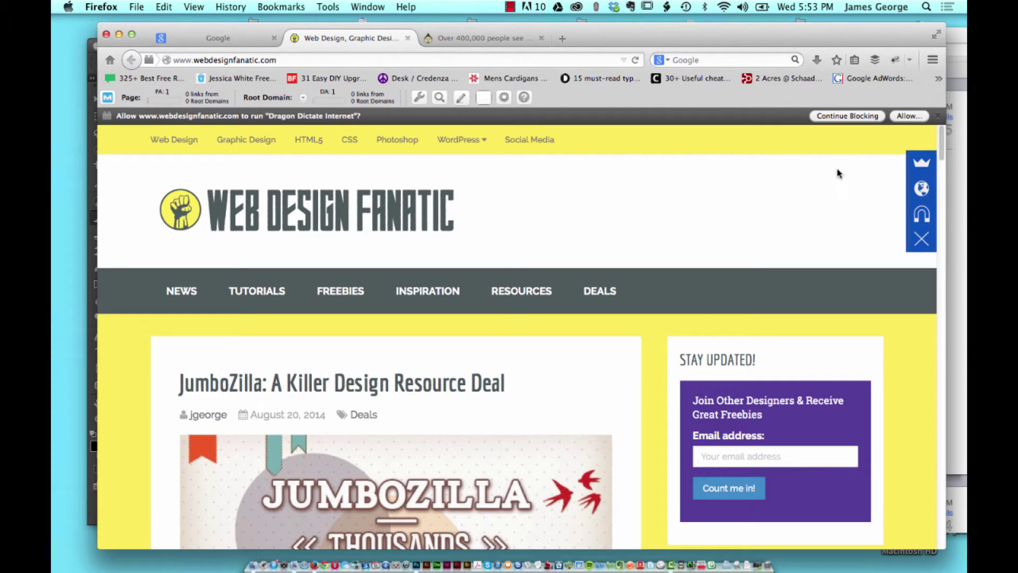
Open the SumoMe apps panel and browse the Sumo Store app list
click(924, 167)
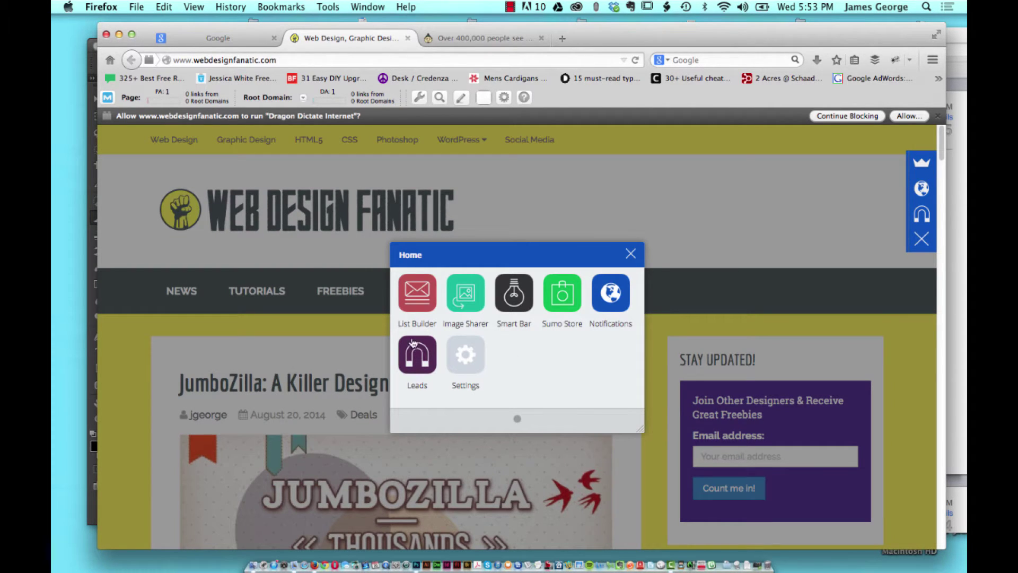
mouse_move(417, 308)
click(561, 300)
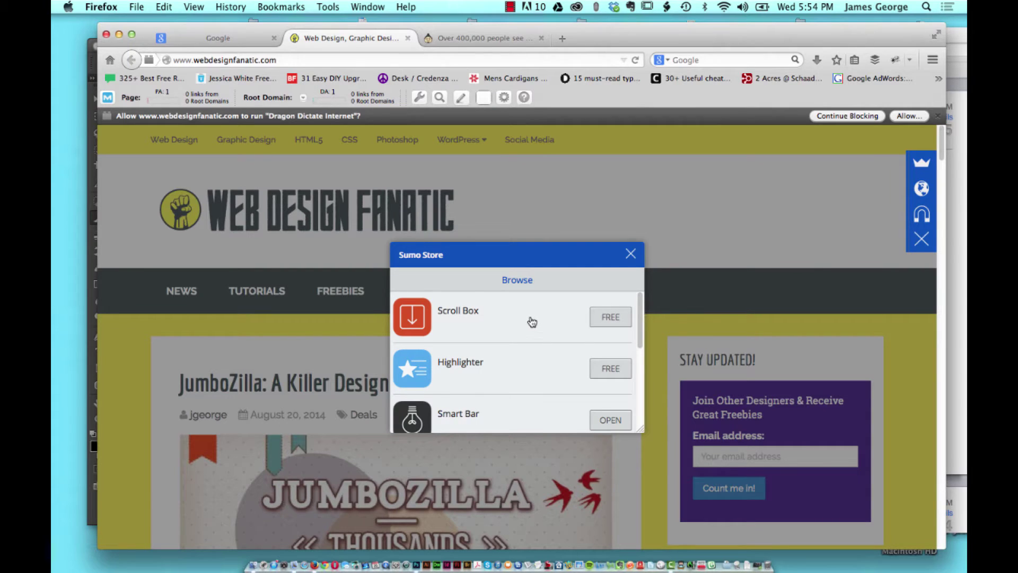
scroll(531, 323, down, 5)
scroll(532, 323, down, 3)
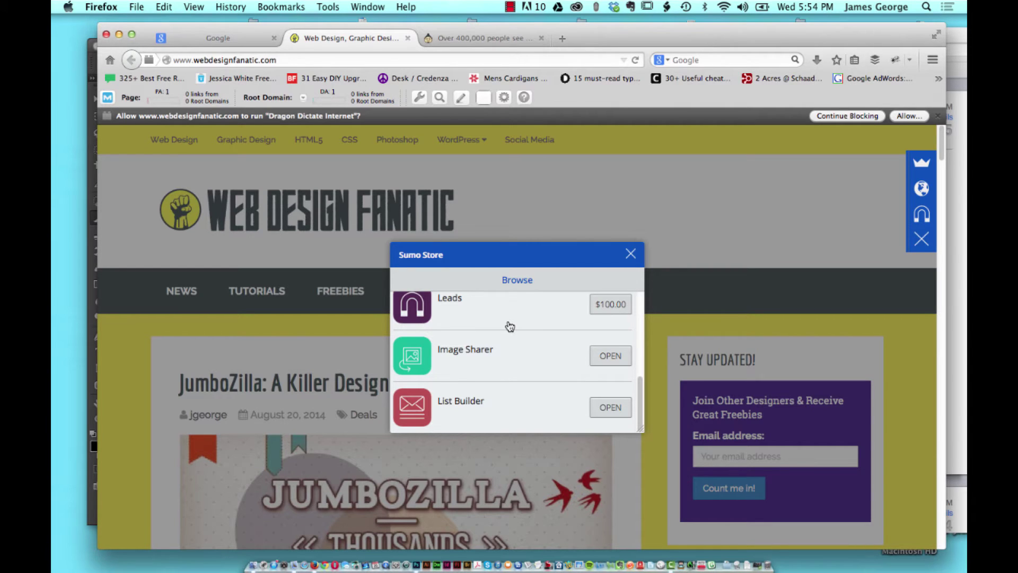
scroll(534, 335, up, 2)
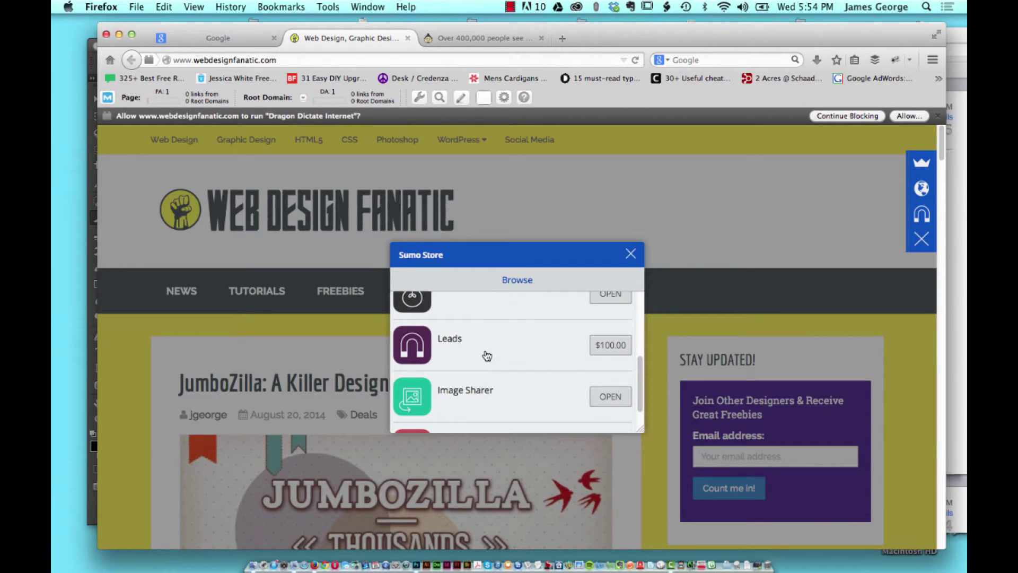
scroll(487, 355, up, 3)
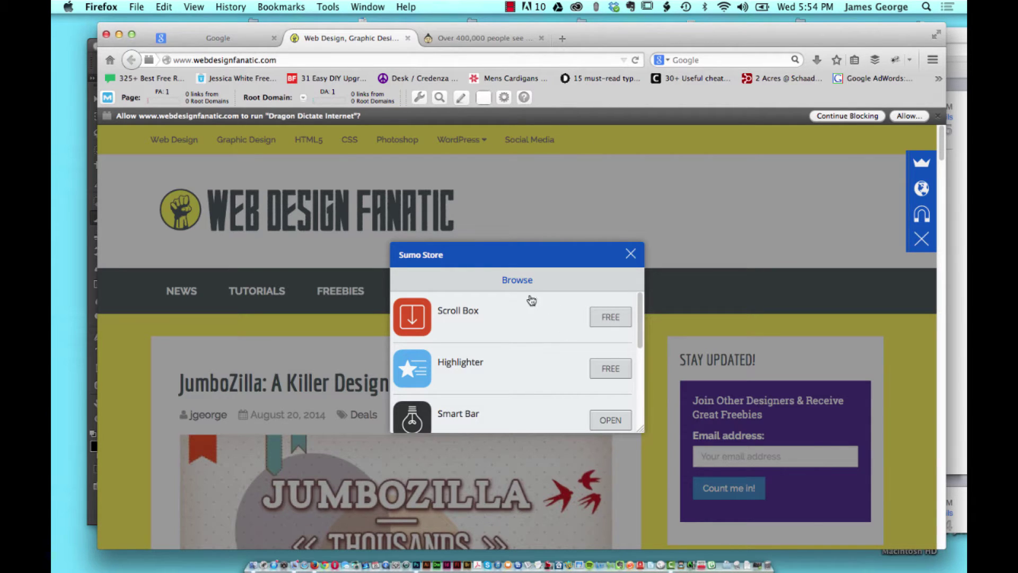
Close the Sumo Store and reopen the SumoMe Home panel of apps
scroll(514, 336, down, 5)
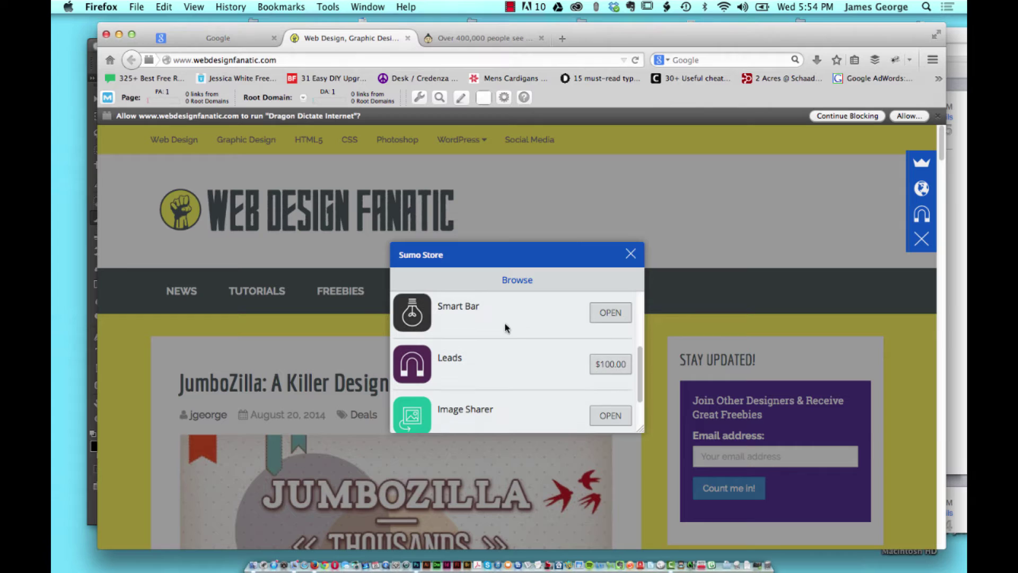
scroll(520, 364, up, 5)
click(631, 254)
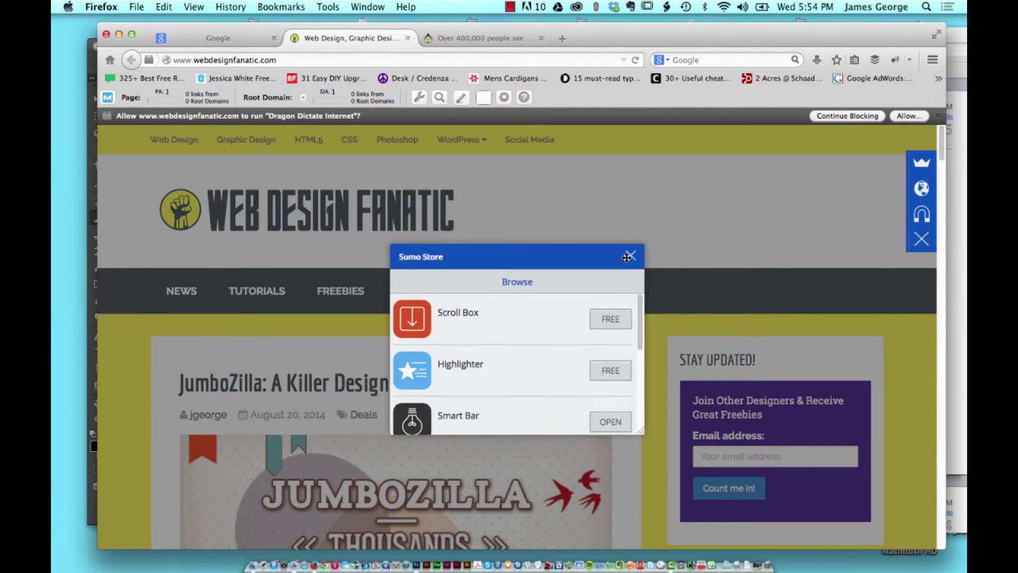
click(914, 163)
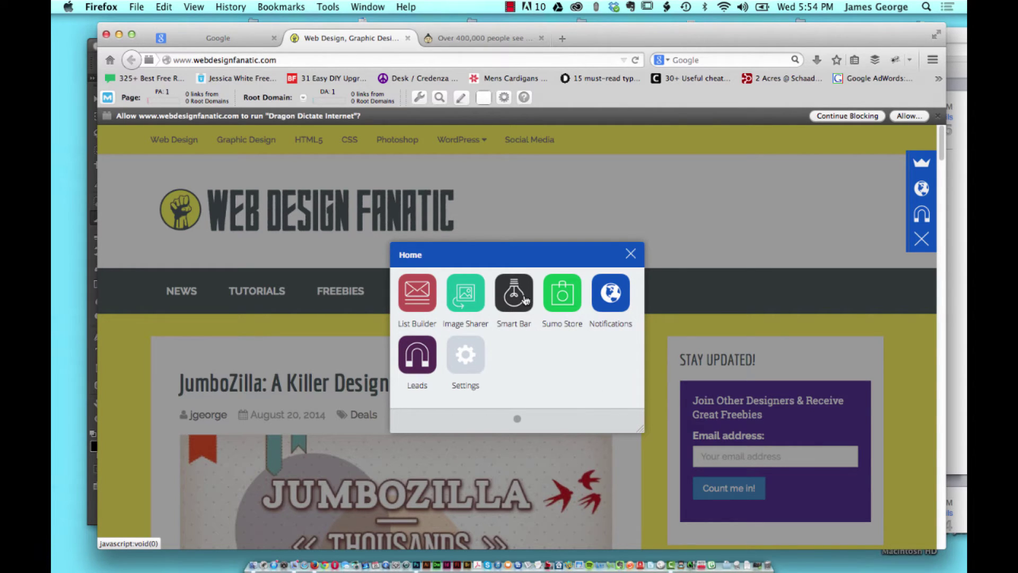
Open List Builder's Design settings: Sky template, Small size, 'Join Our Newsletter' popup preview
mouse_move(420, 303)
click(415, 302)
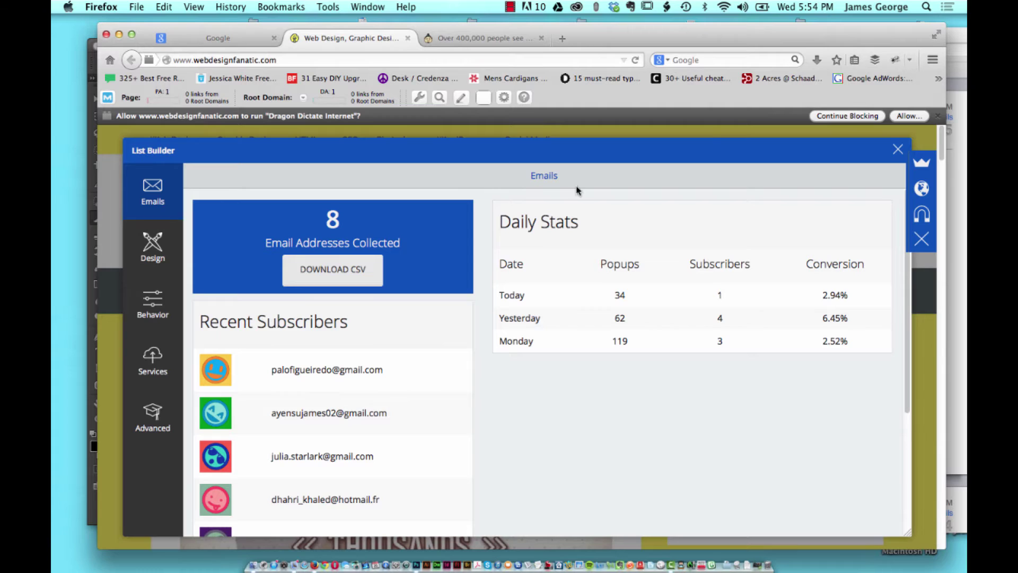
click(147, 248)
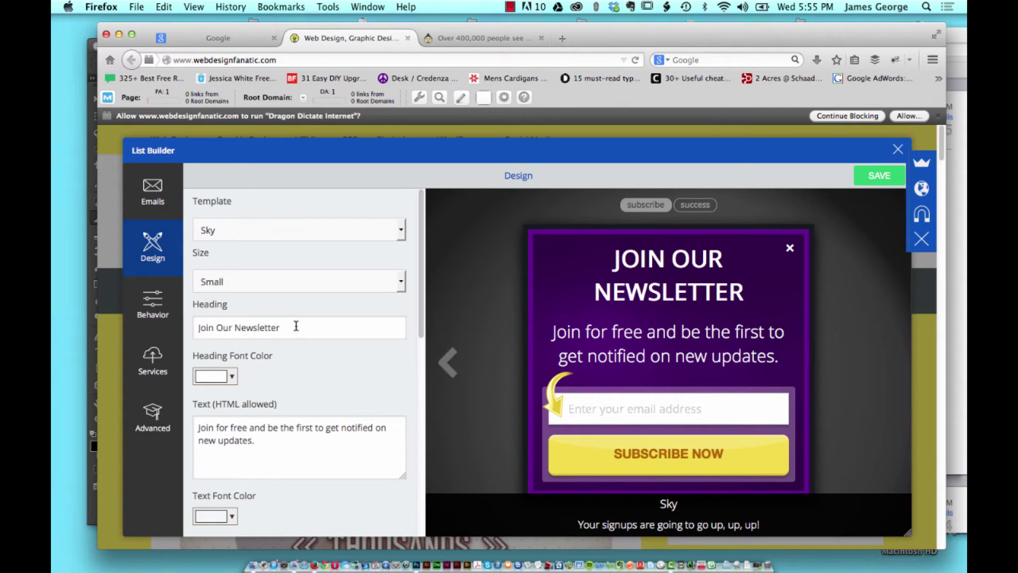
scroll(299, 333, down, 5)
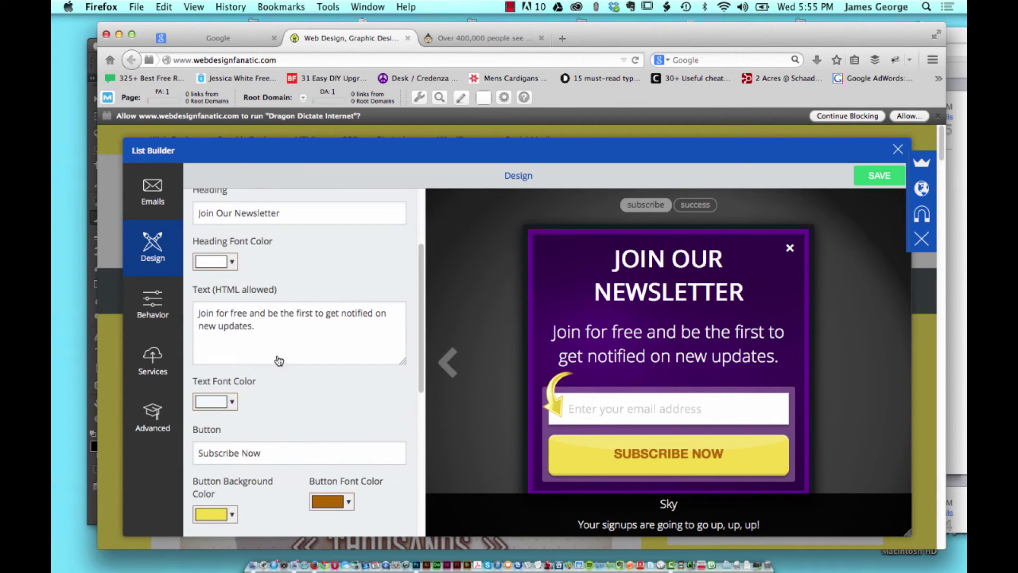
scroll(292, 401, down, 3)
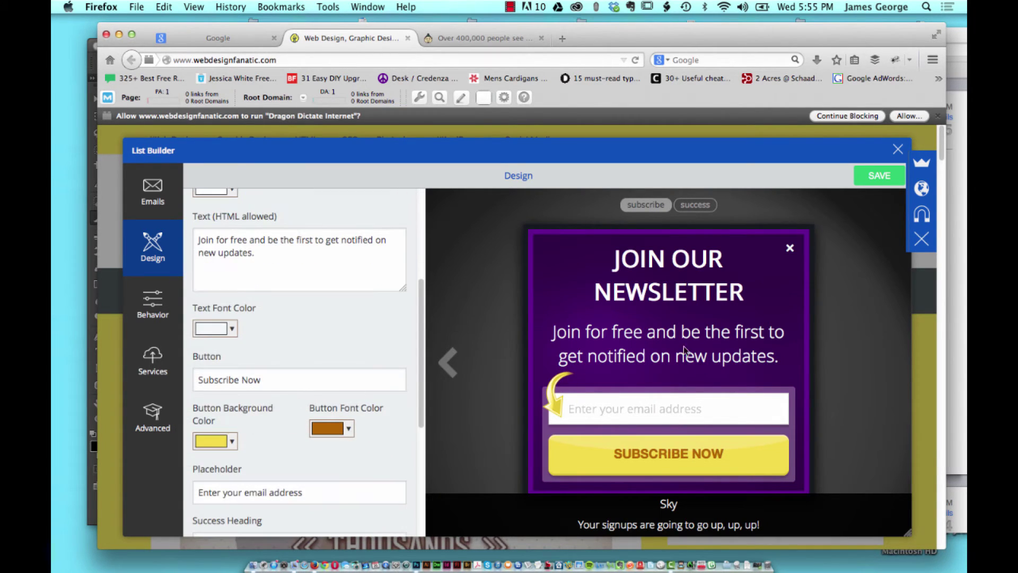
scroll(282, 400, down, 9)
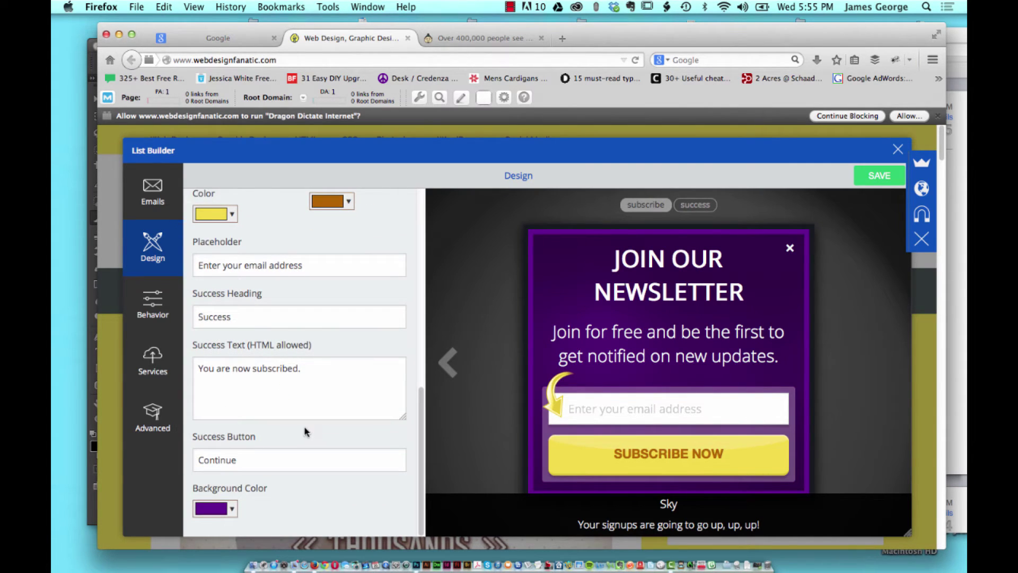
scroll(304, 427, up, 15)
scroll(305, 429, up, 1)
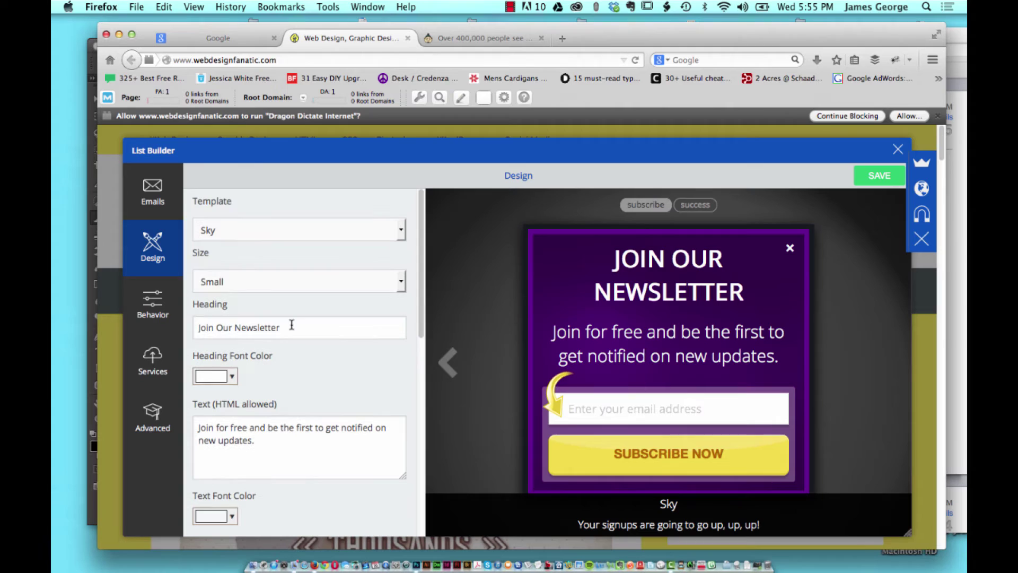
Review List Builder's Behavior settings keeping Smart mode, then view Services with MailChimp connected
click(140, 318)
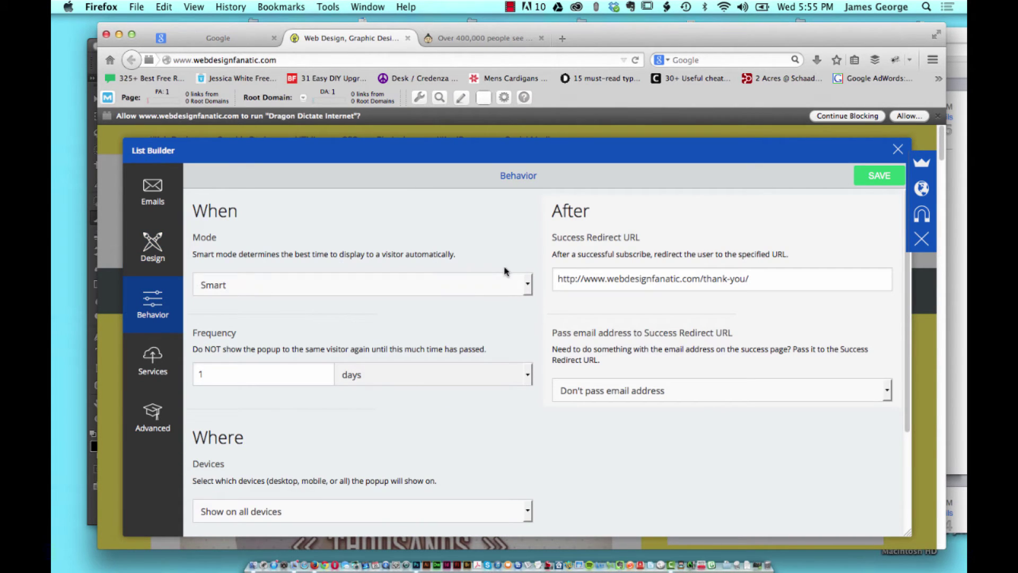
click(527, 286)
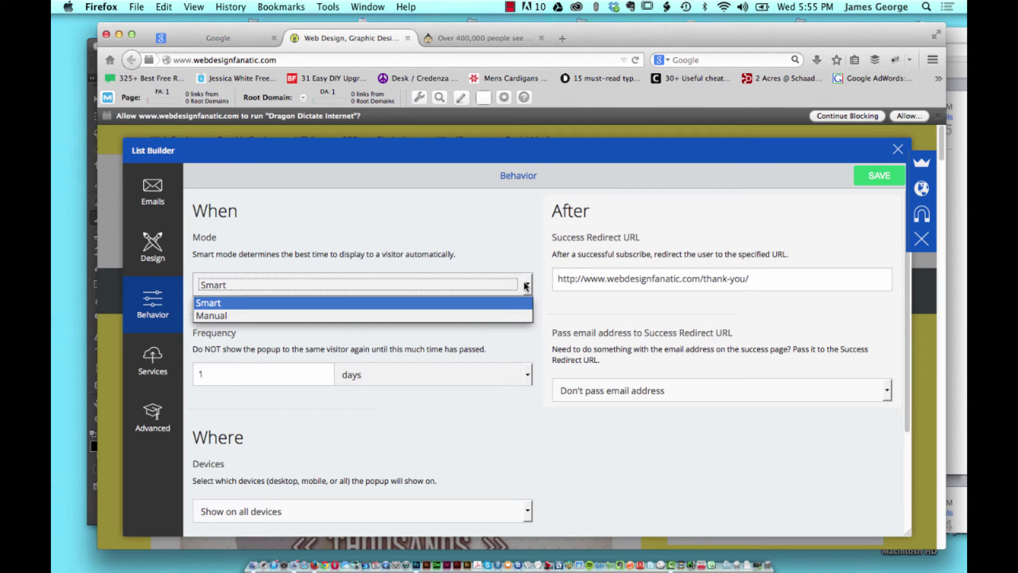
click(526, 286)
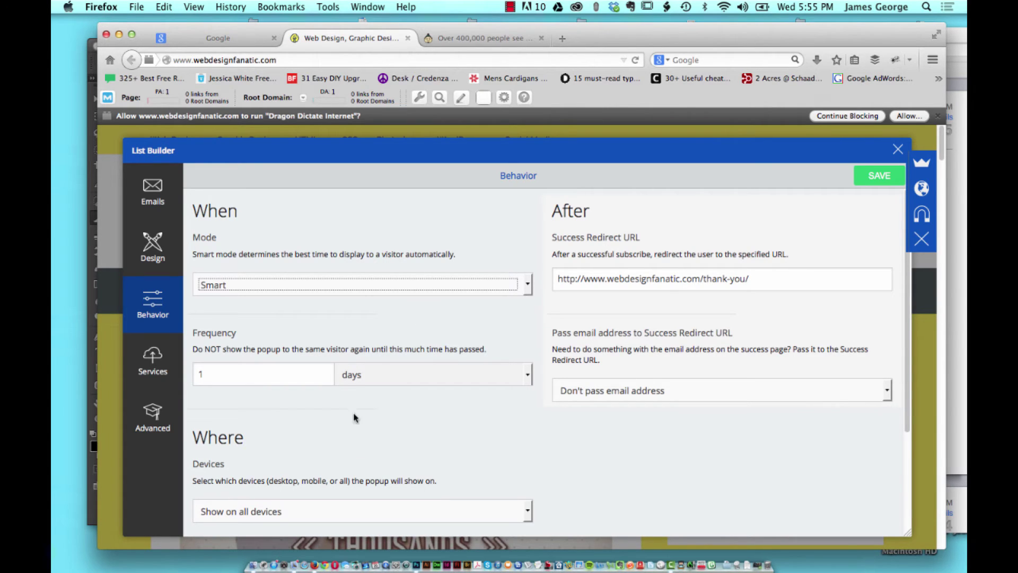
scroll(402, 332, down, 3)
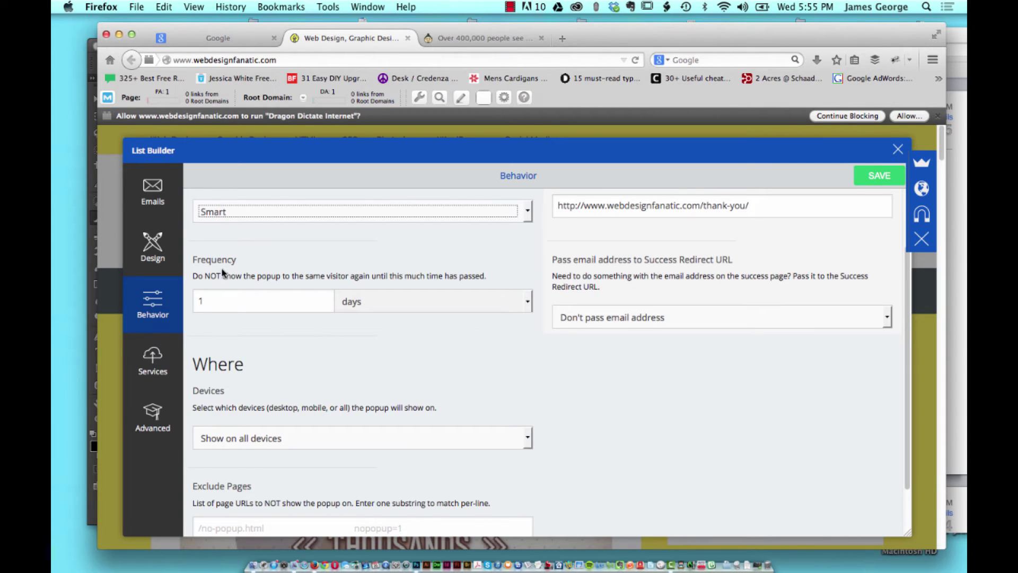
scroll(384, 372, down, 2)
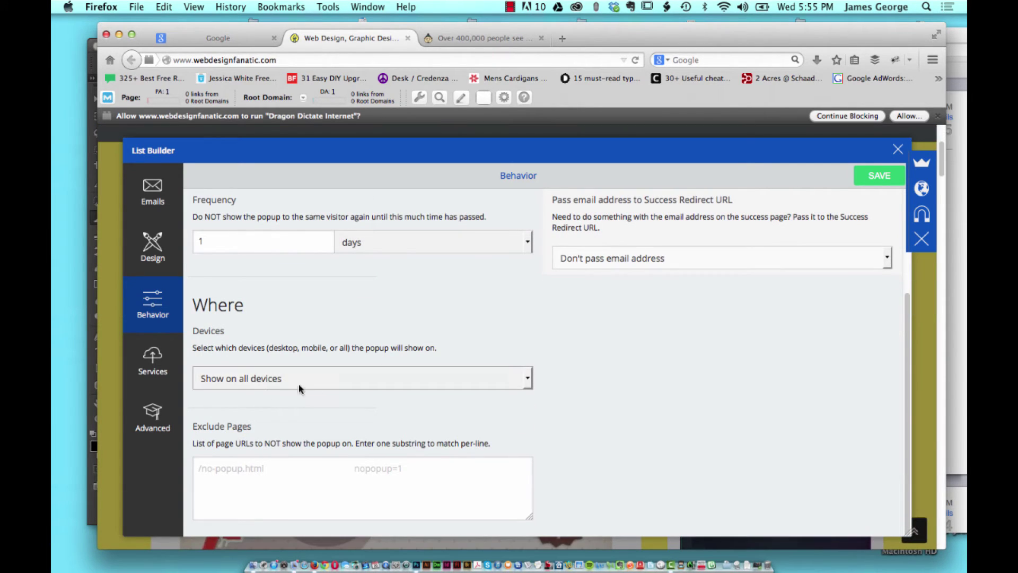
scroll(400, 356, up, 5)
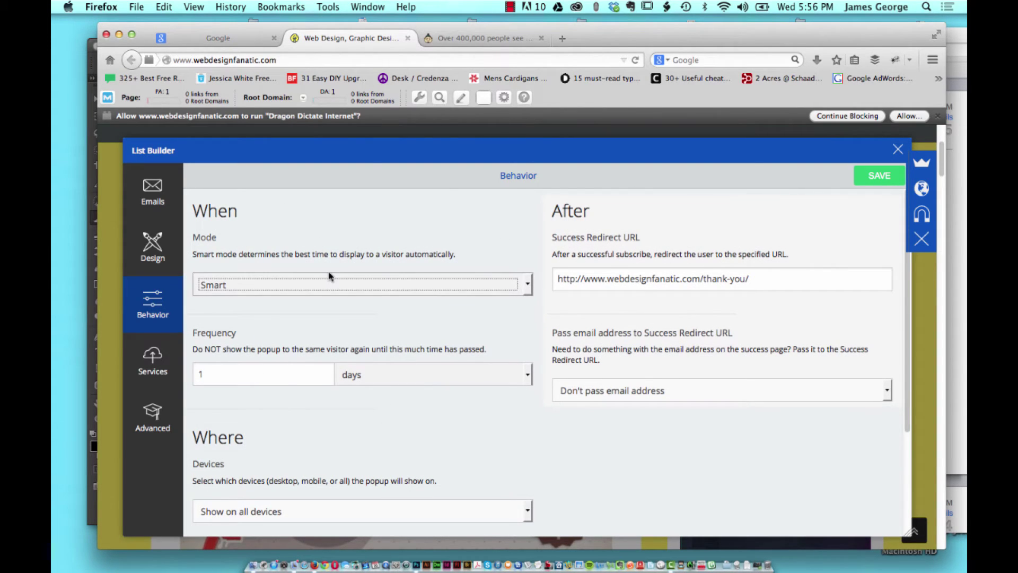
click(157, 377)
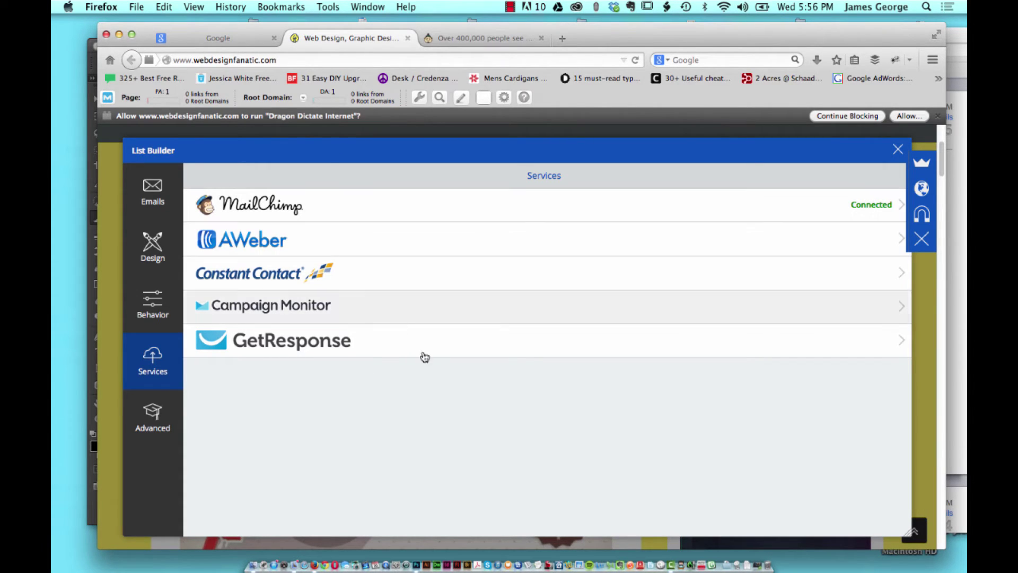
Check MailChimp's connection, view List Builder's Advanced custom-form options, and return to Services
click(415, 212)
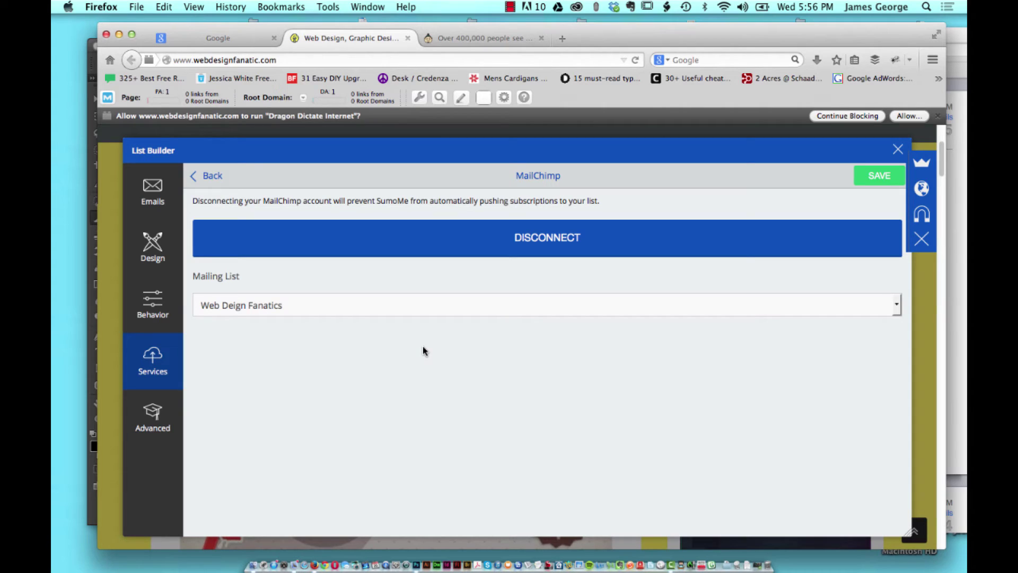
click(153, 416)
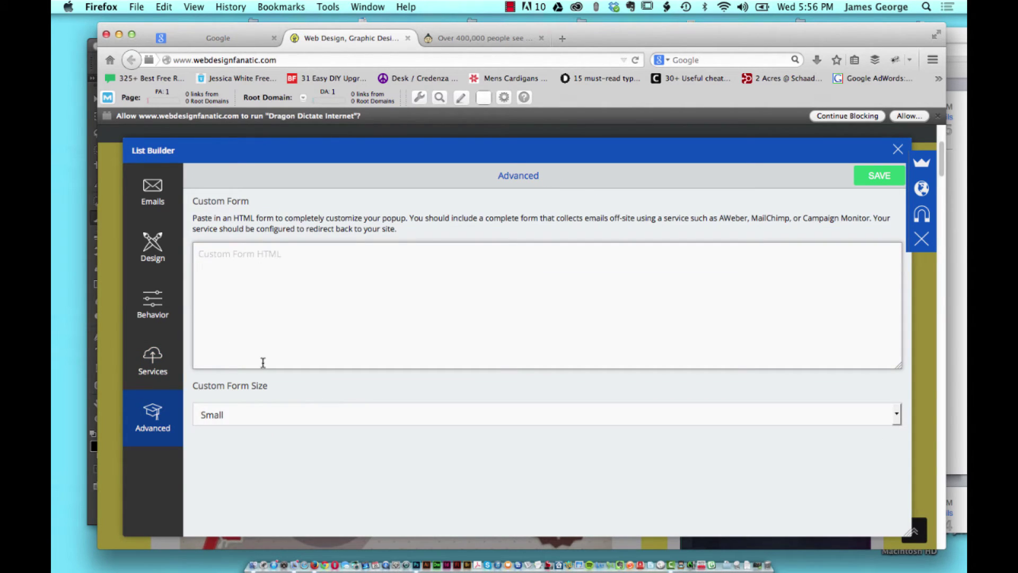
click(153, 359)
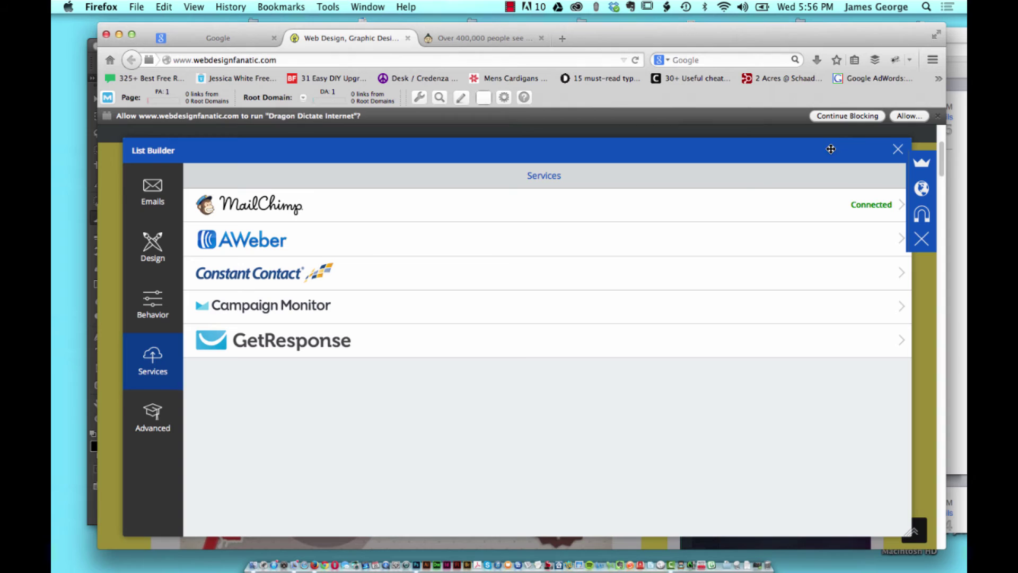
Close List Builder and bring back the SumoMe Home panel with Image Sharer and Smart Bar
click(897, 155)
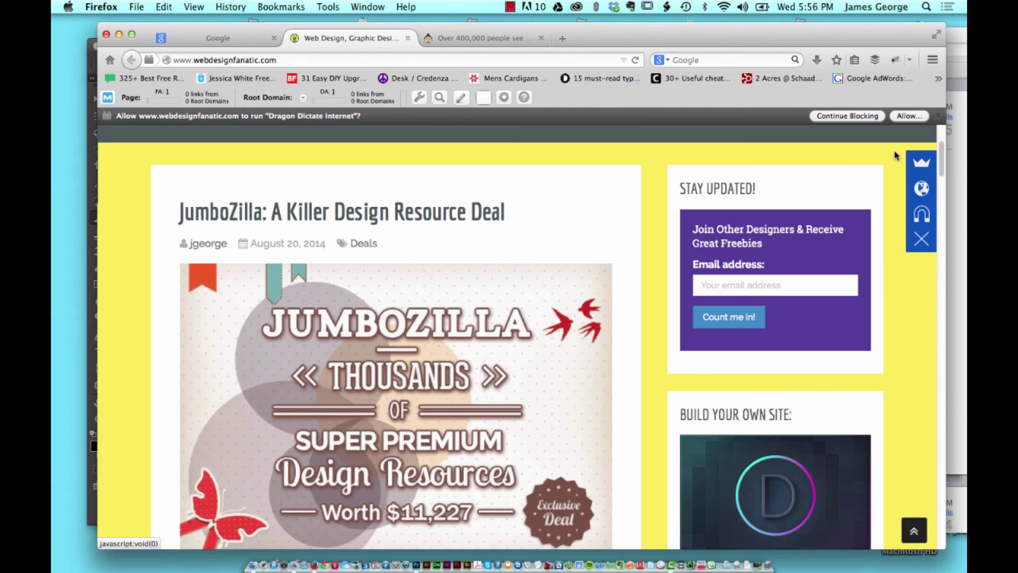
click(923, 170)
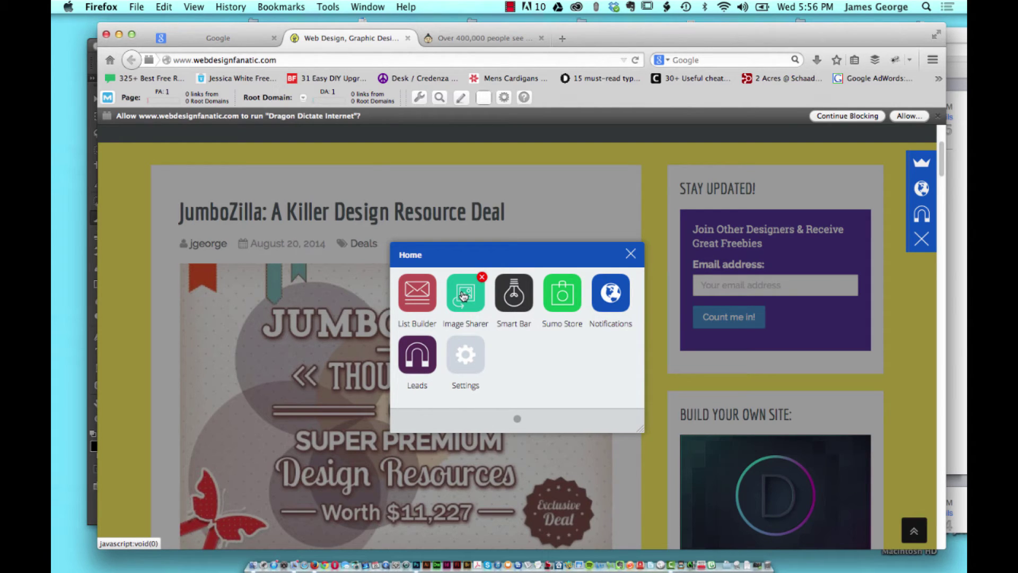
Save Image Sharer settings with URL shortening and image alt text enabled, then close it
click(631, 254)
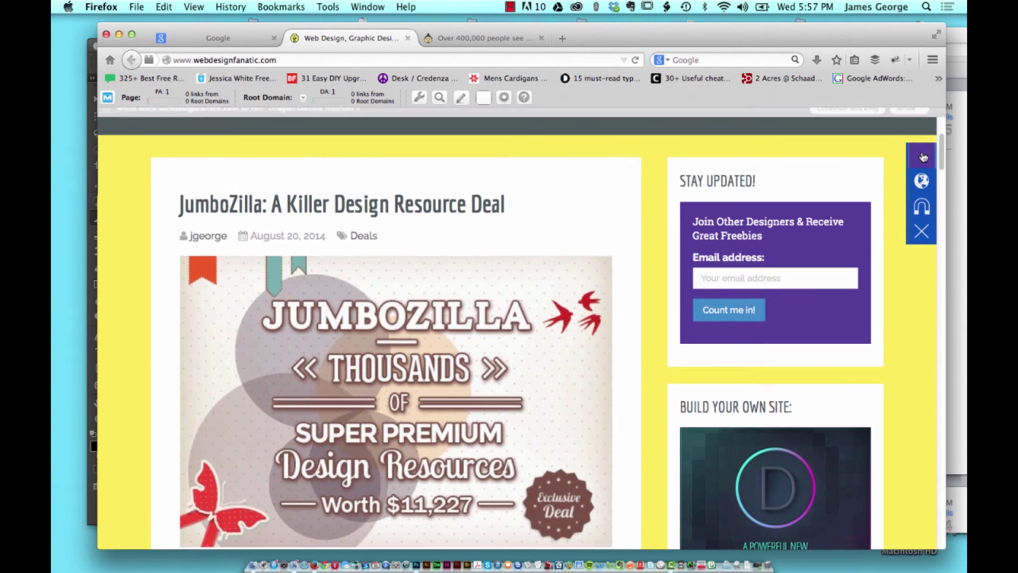
click(926, 165)
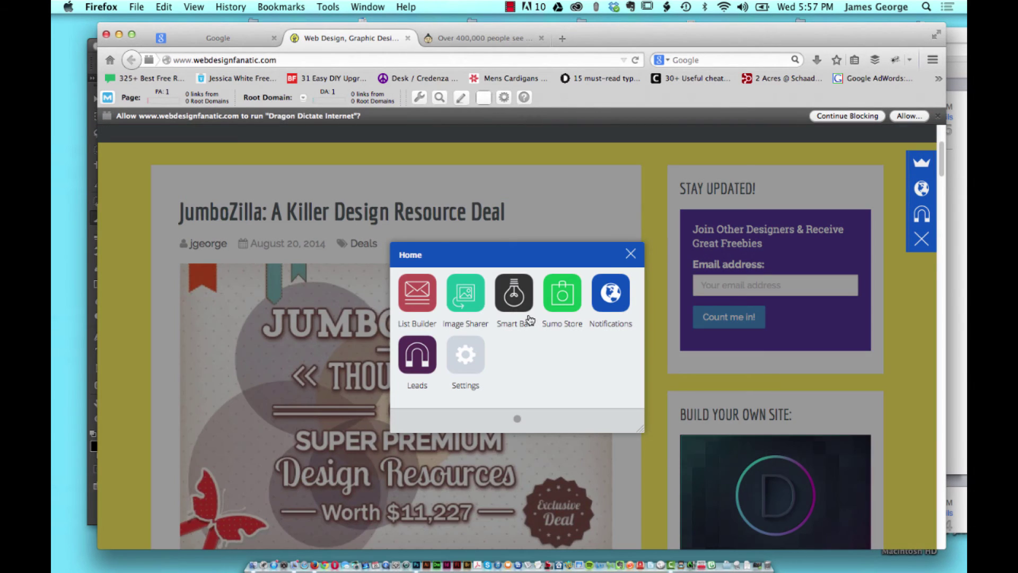
click(467, 294)
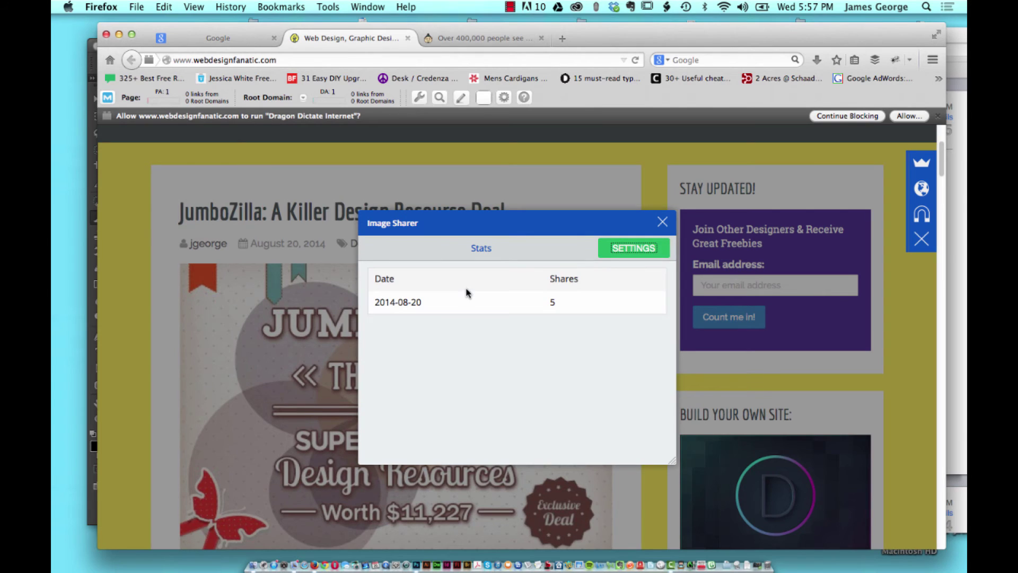
click(627, 248)
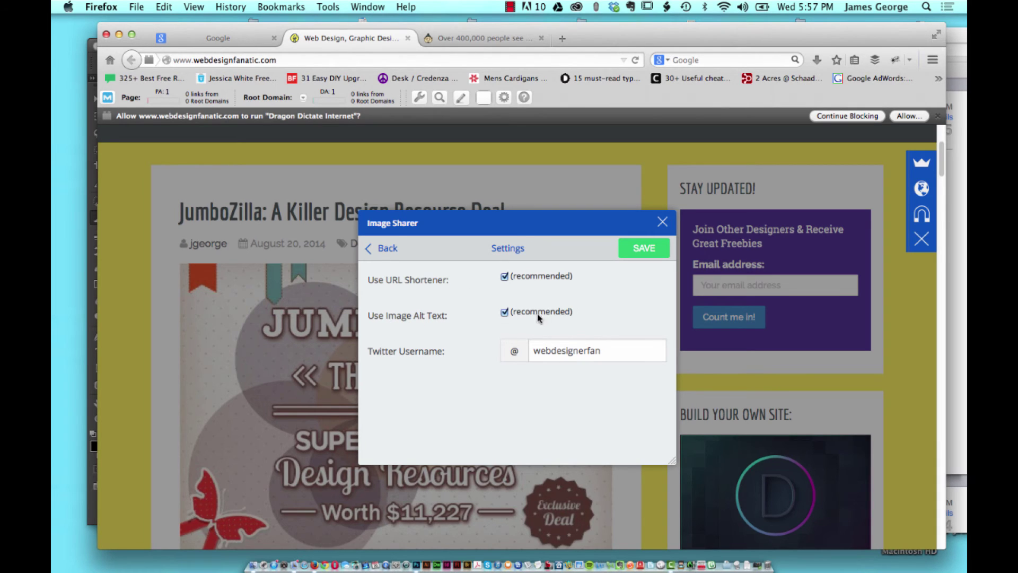
click(643, 250)
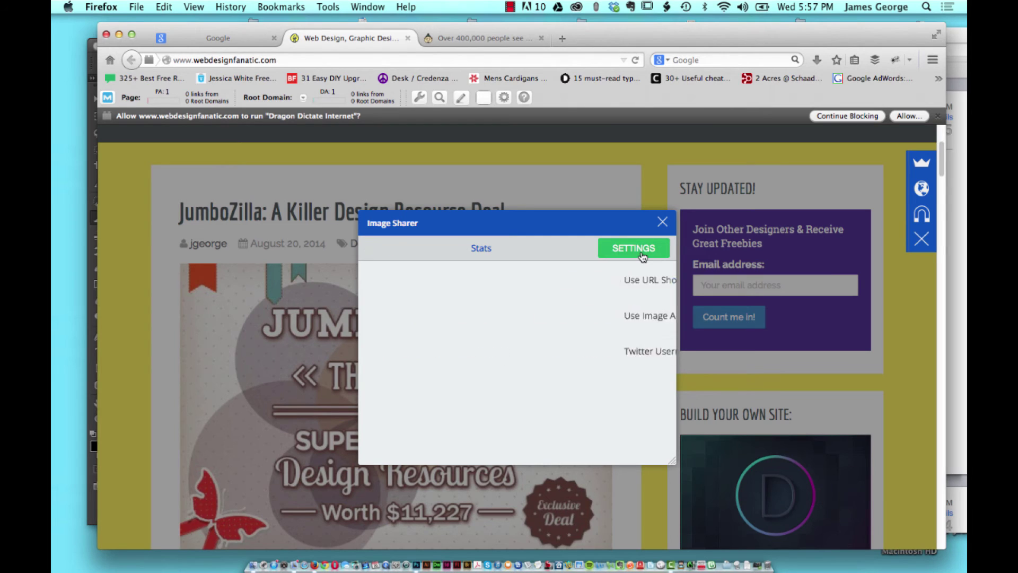
click(663, 221)
Bring up Image Sharer's share buttons over the JumboZilla post image
mouse_move(360, 419)
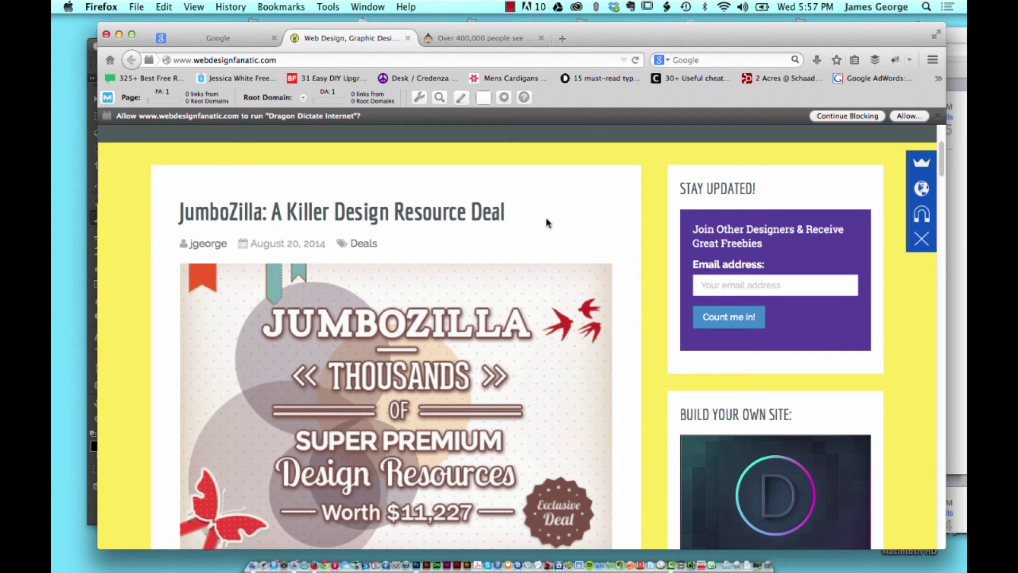
Review the Smart Bar's Appearance wording, then open its Behavior settings (show always, stay at top)
click(924, 164)
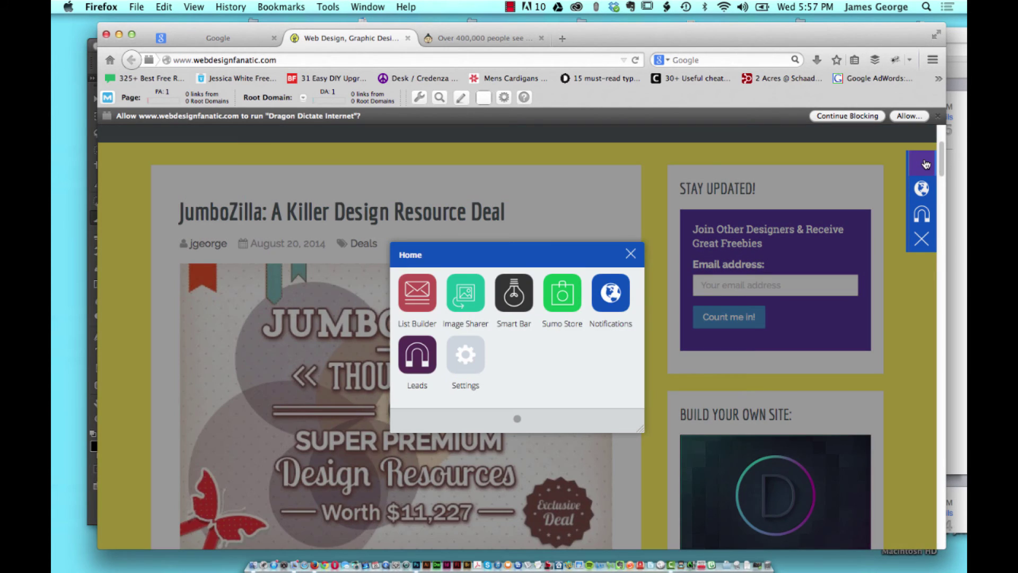
click(514, 295)
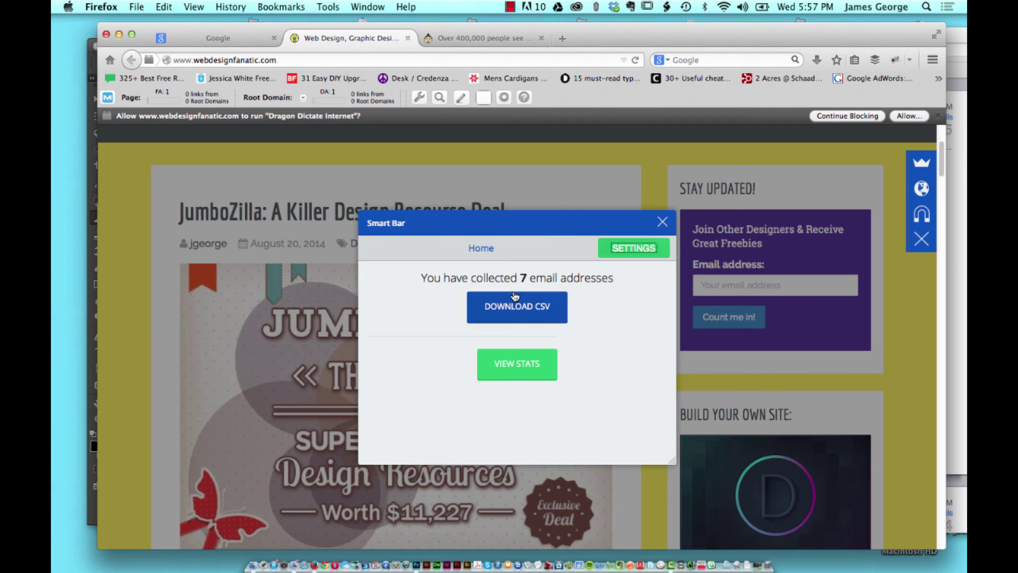
click(613, 248)
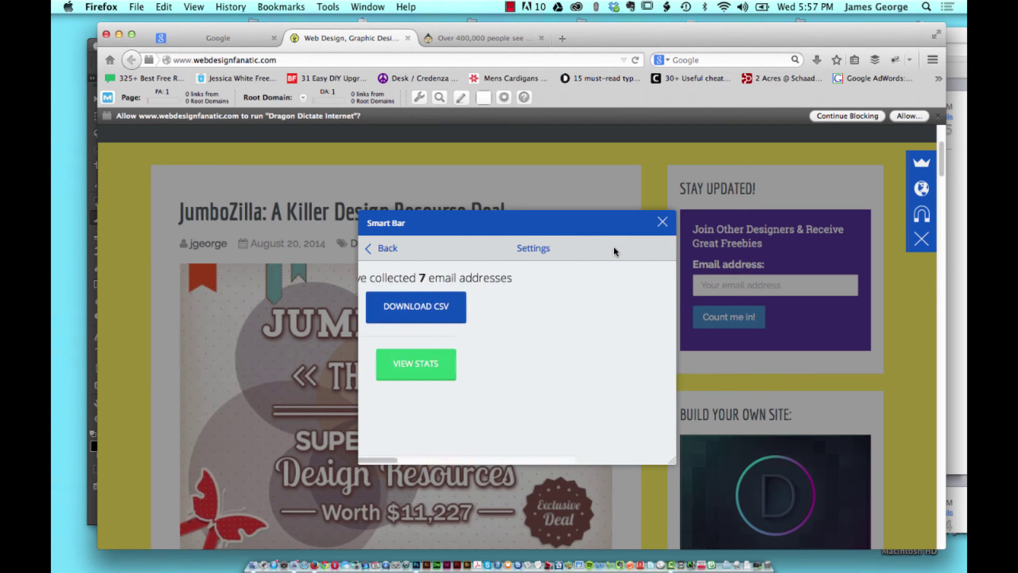
click(445, 293)
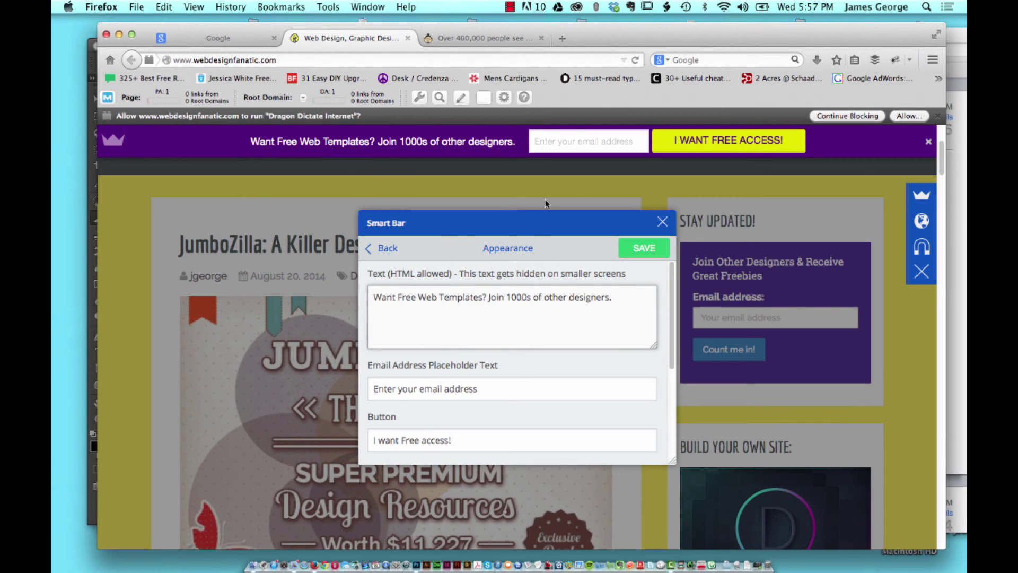
scroll(473, 327, down, 3)
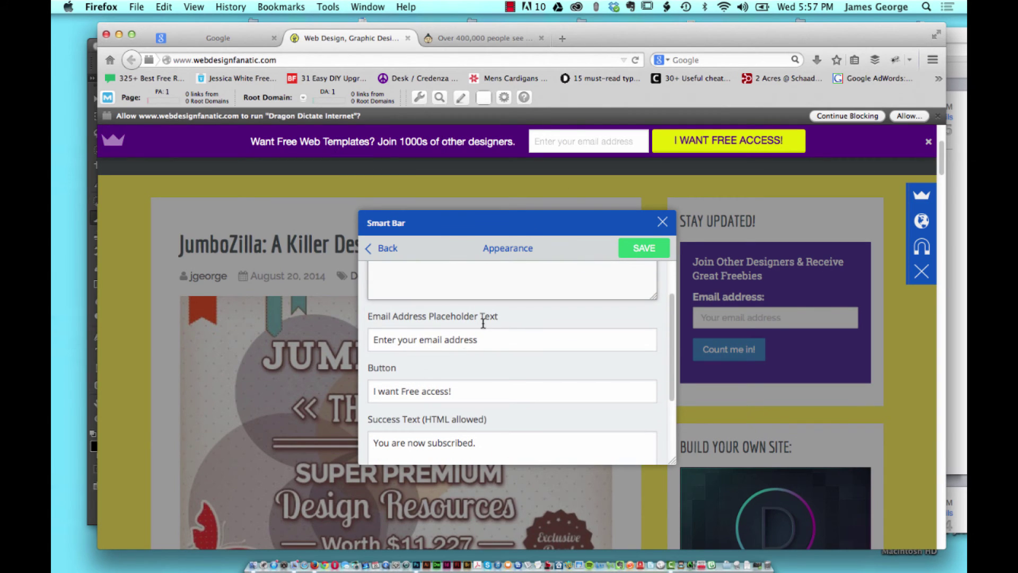
scroll(491, 355, down, 5)
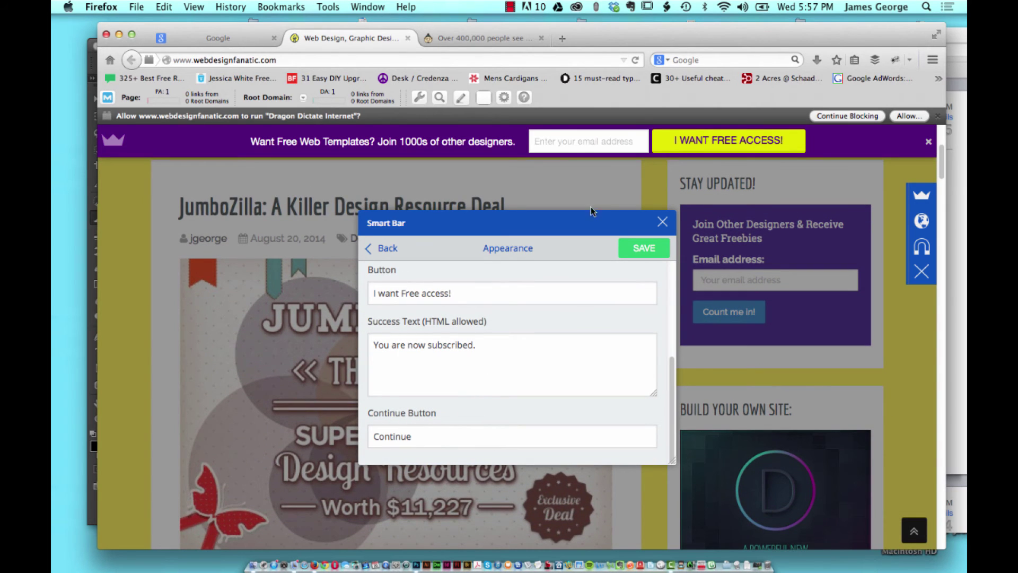
click(395, 250)
click(454, 325)
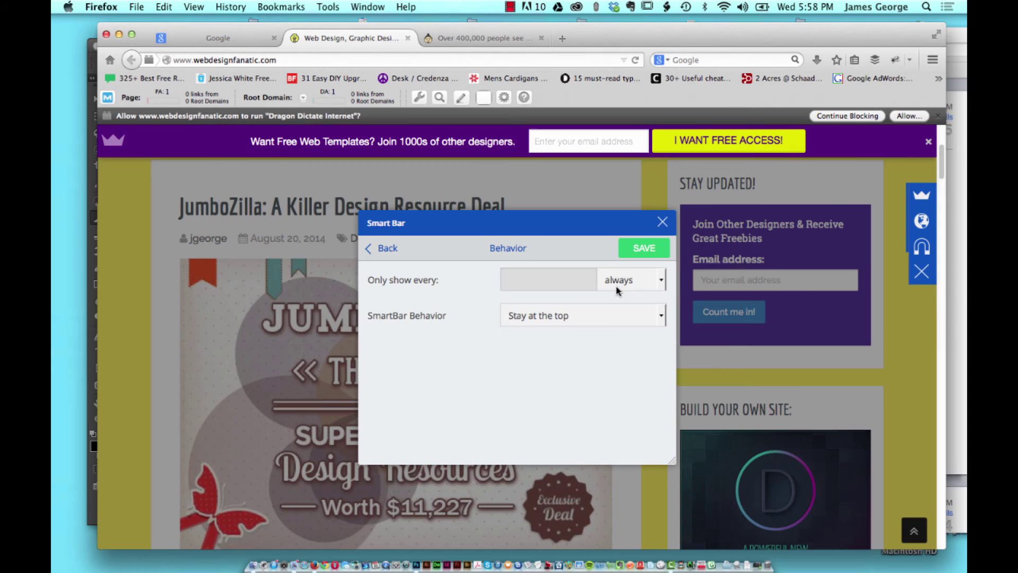
Check the Smart Bar's behaviour choices without changing them
click(635, 317)
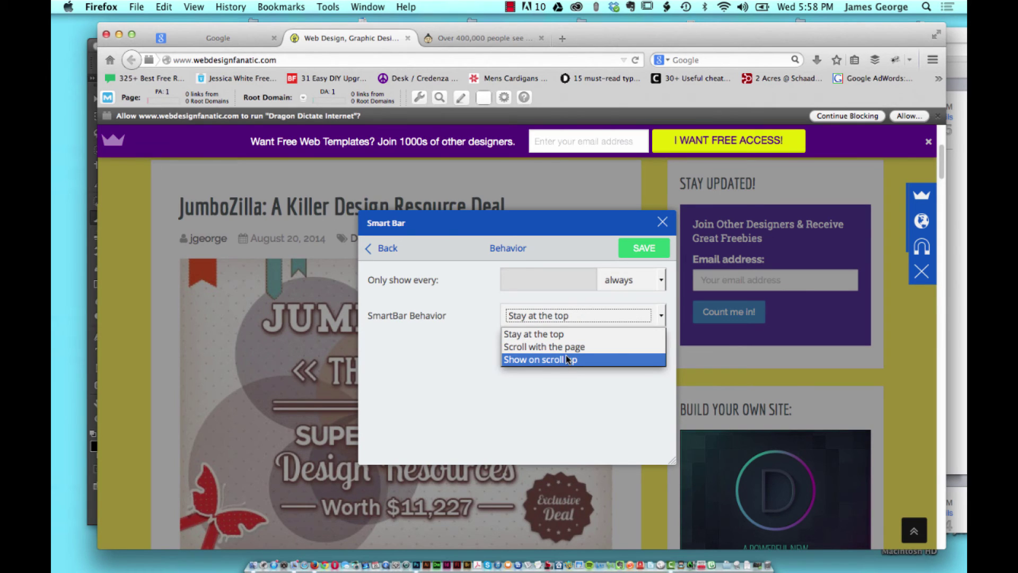
click(403, 256)
click(388, 249)
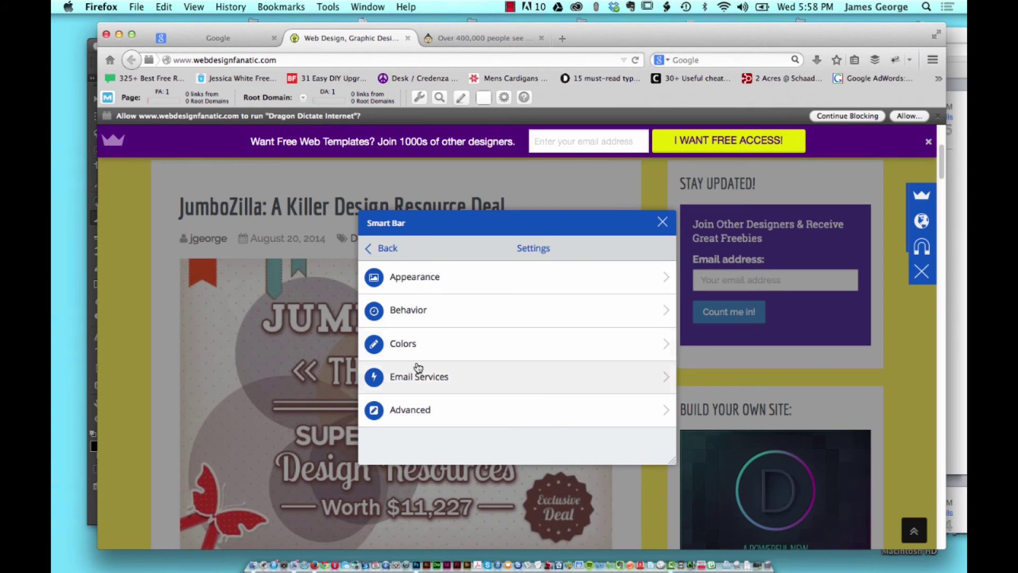
Review the Smart Bar's colour and email service settings, then close the Smart Bar panel
click(432, 335)
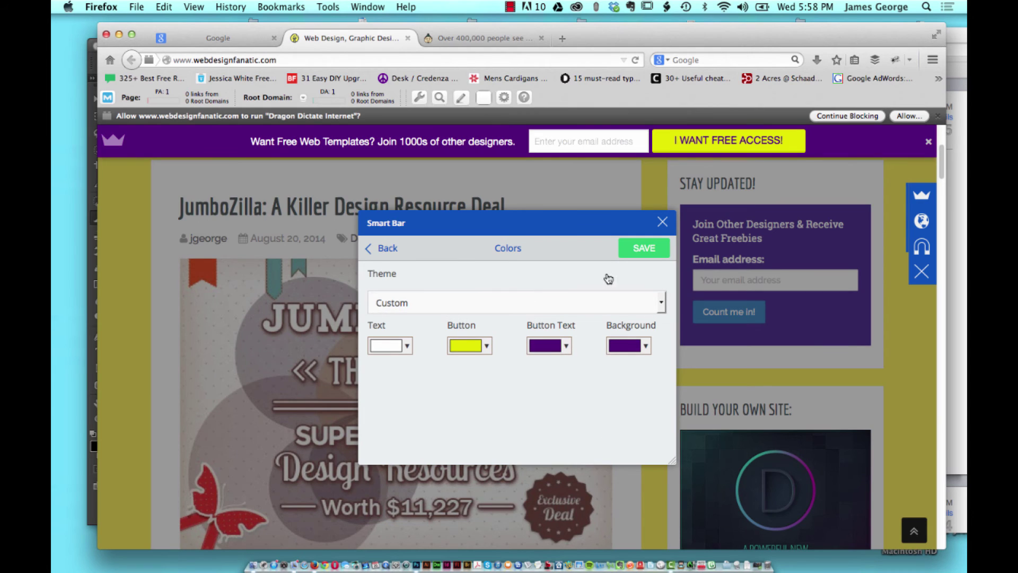
click(397, 248)
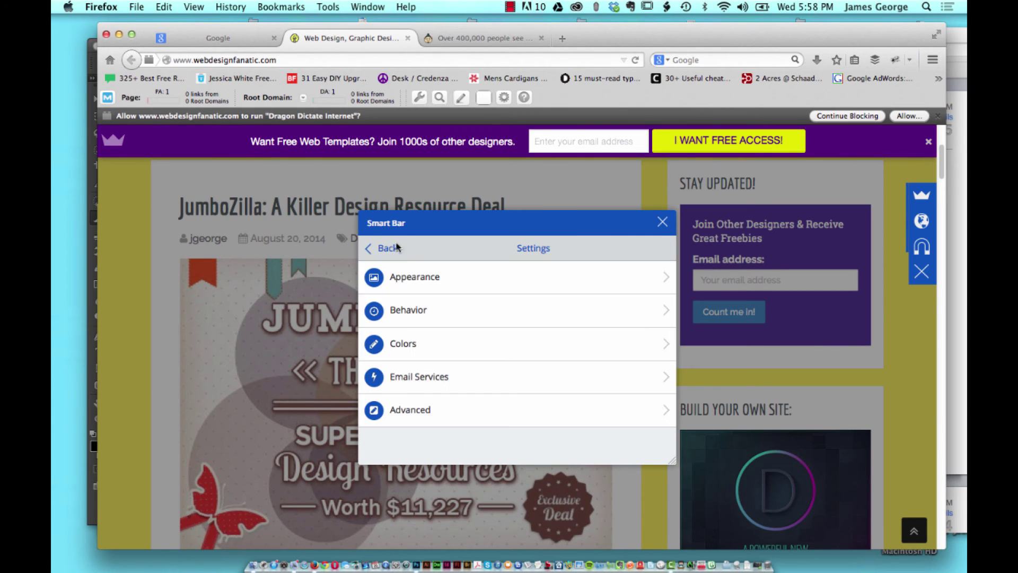
click(451, 378)
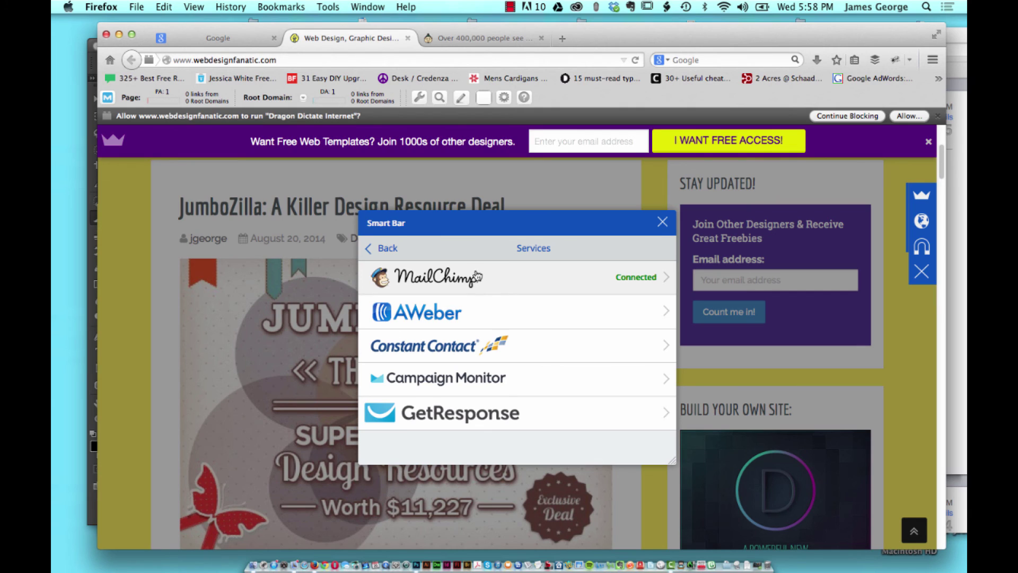
click(389, 249)
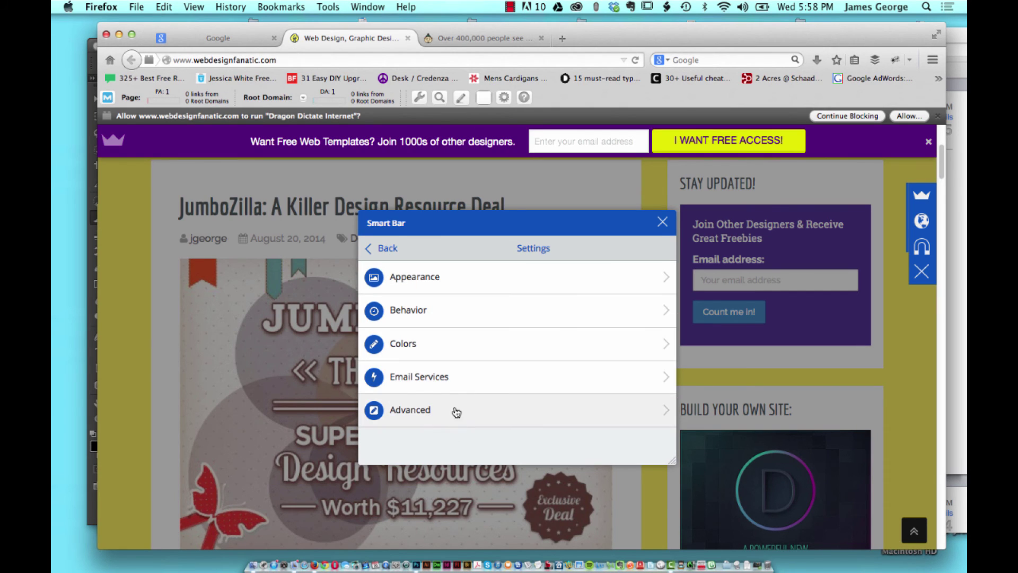
click(663, 221)
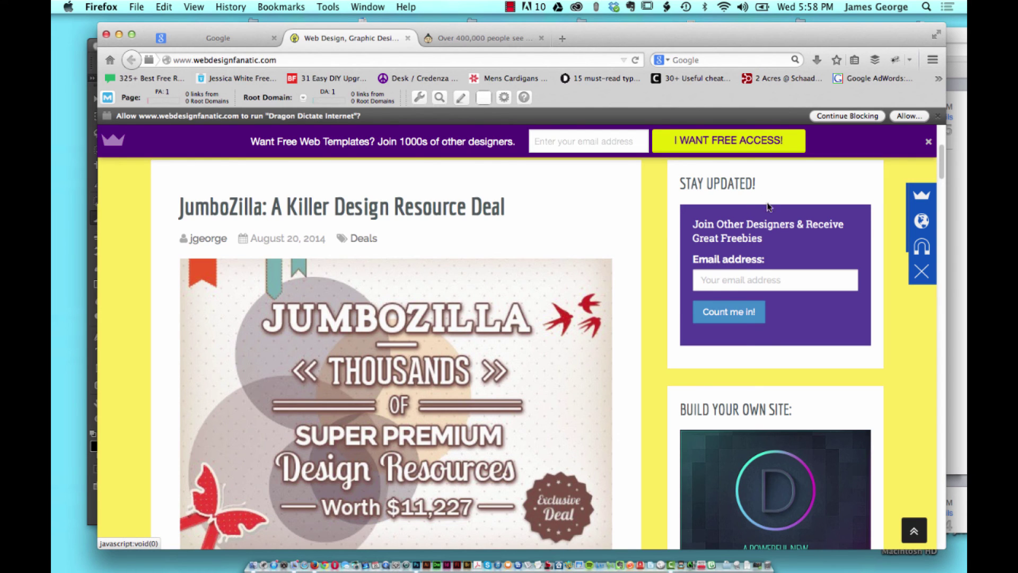
click(934, 195)
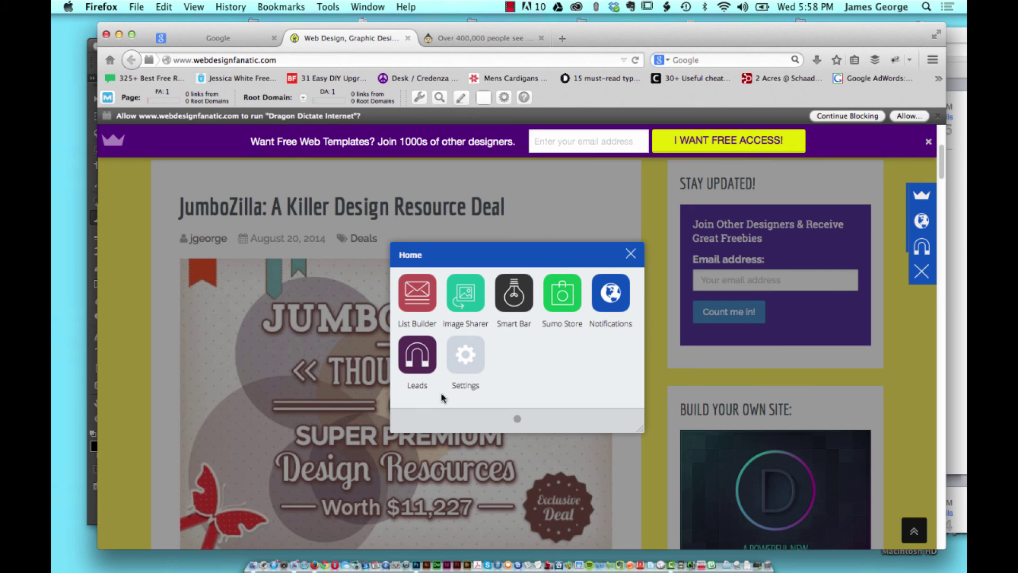
click(631, 255)
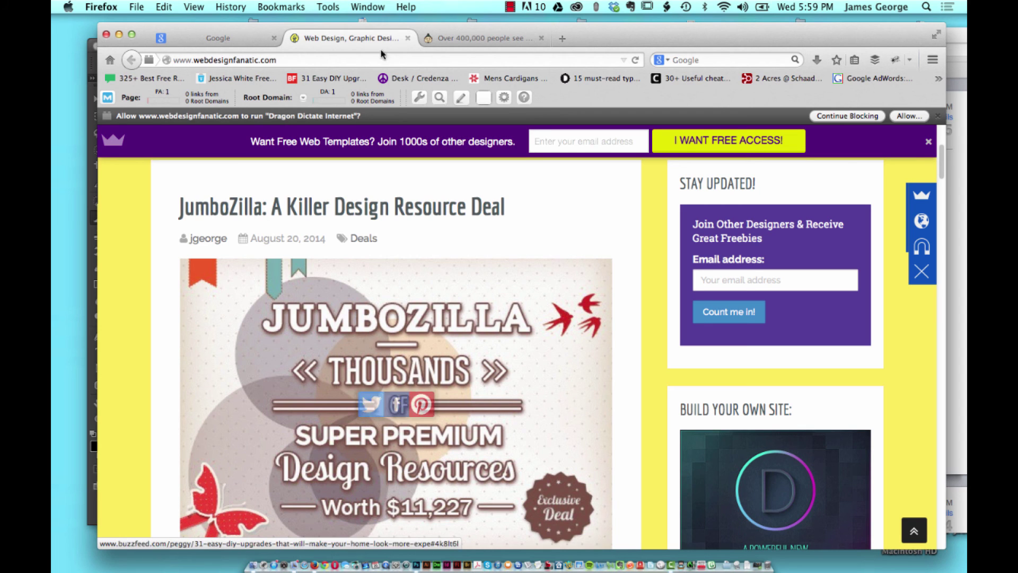
Return to the AppSumo article 'Over 400,000 people see these pop-ups everyday' in the other tab
click(469, 37)
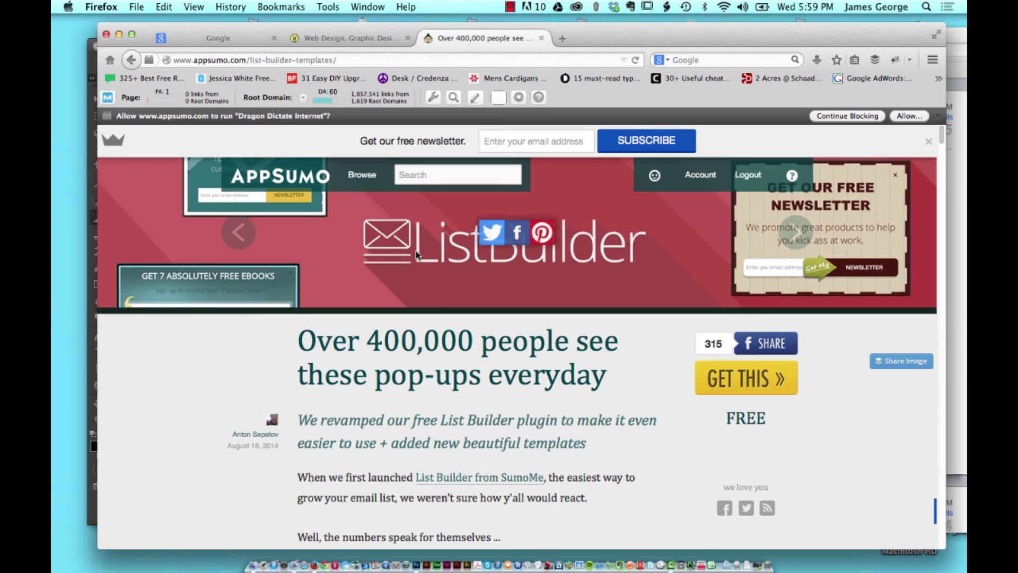